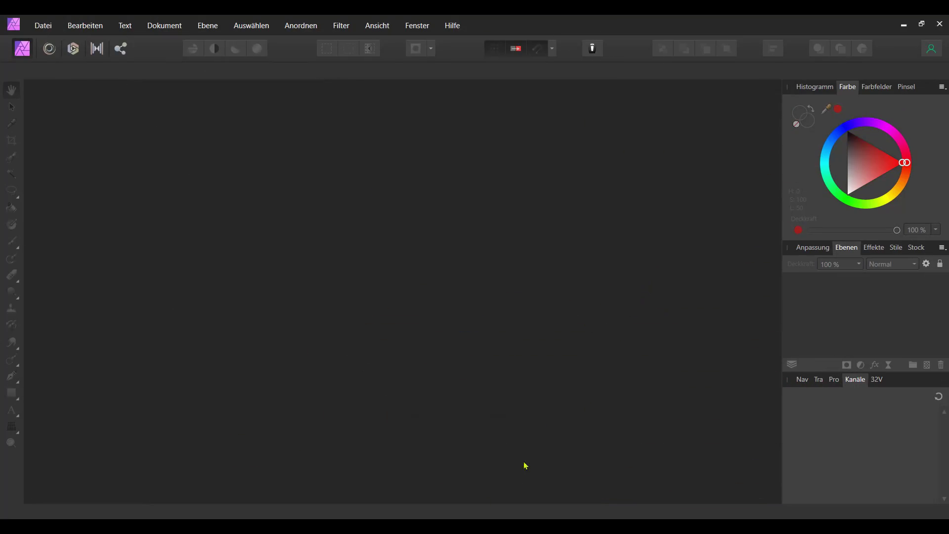
# Drag Unterschrift.jpg from the Unterschrift Digitalisieren folder into Affinity Photo
pyautogui.moveTo(459, 127); pyautogui.dragTo(551, 161)
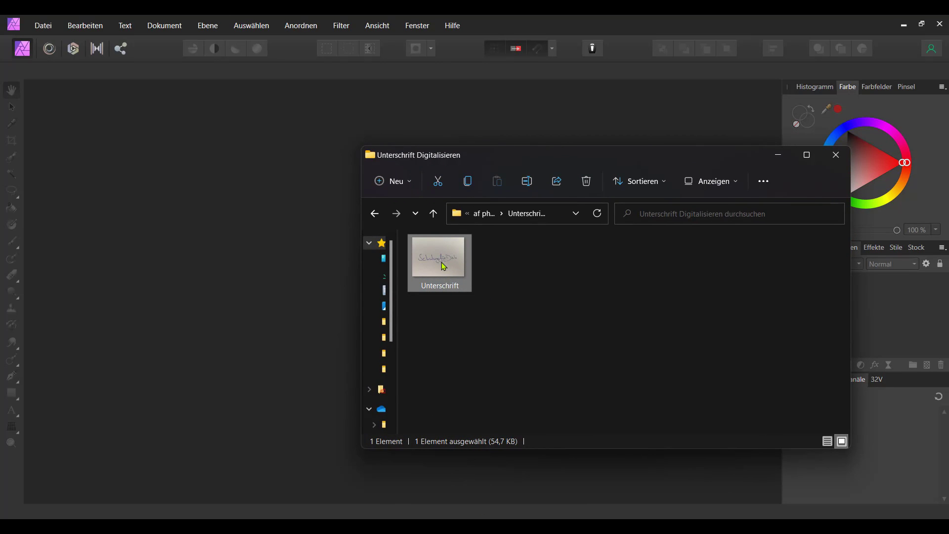
pyautogui.moveTo(441, 260)
pyautogui.mouseDown()
pyautogui.moveTo(292, 195)
pyautogui.moveTo(248, 143)
pyautogui.mouseUp()
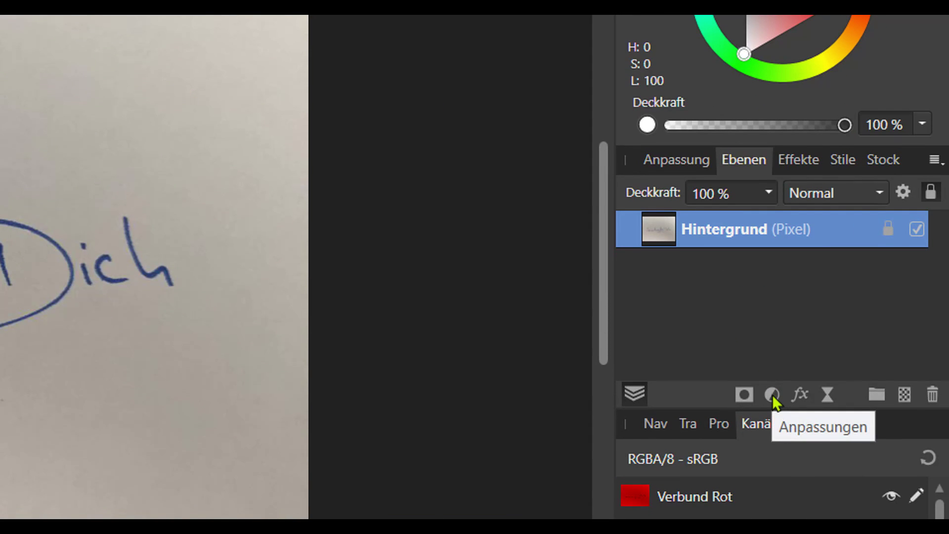
# Add a Gradationskurven (Curves) adjustment layer to the photo
pyautogui.click(772, 394)
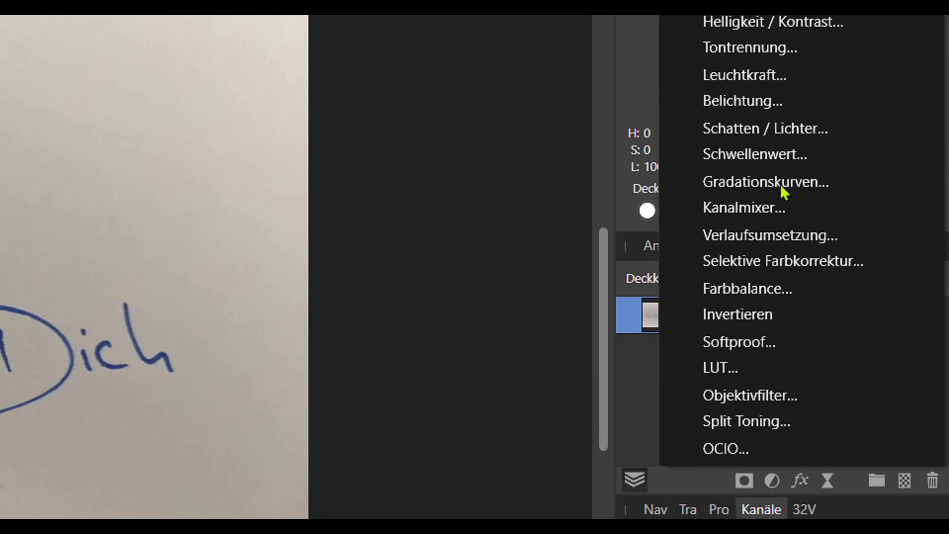
pyautogui.click(784, 188)
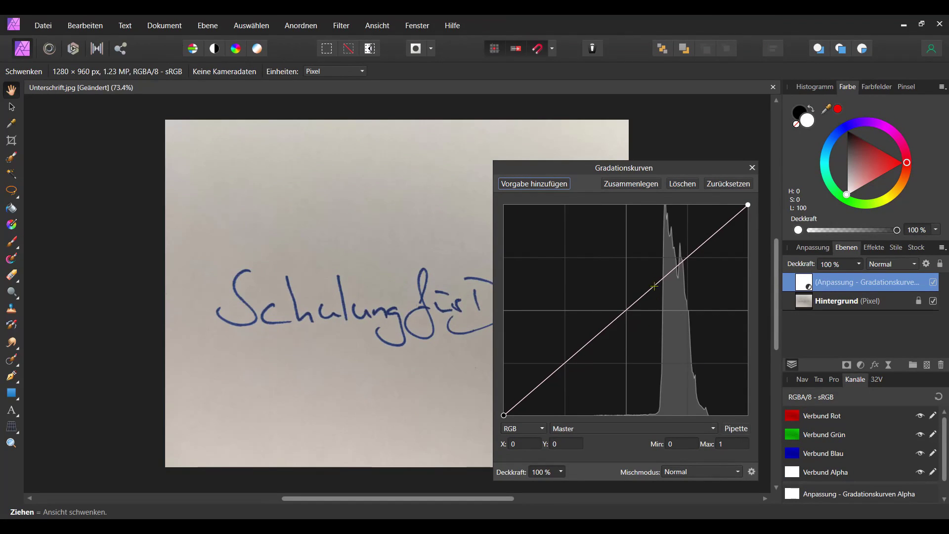
pyautogui.moveTo(673, 173); pyautogui.dragTo(770, 139)
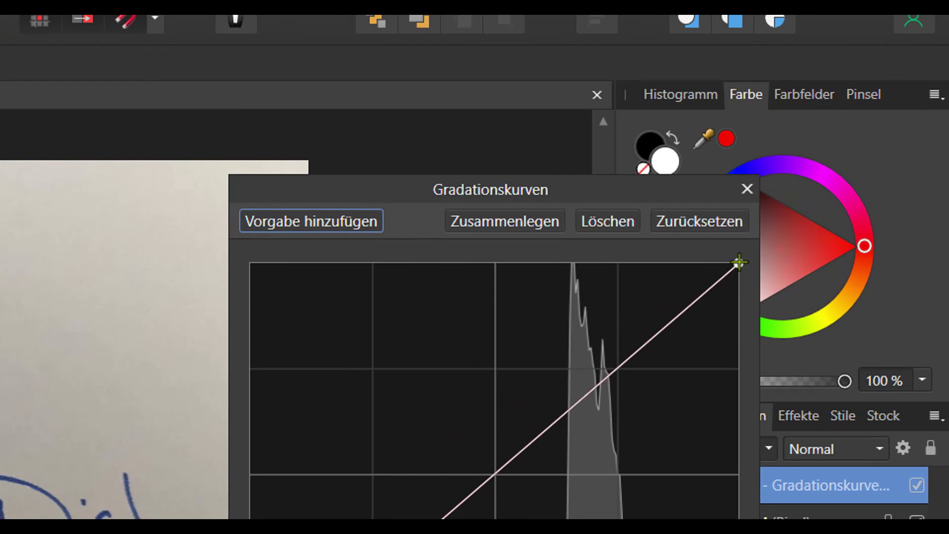
# Pull the curve's white point left to about 0.62 so the paper turns nearly white
pyautogui.click(844, 171)
pyautogui.moveTo(739, 263); pyautogui.dragTo(563, 250)
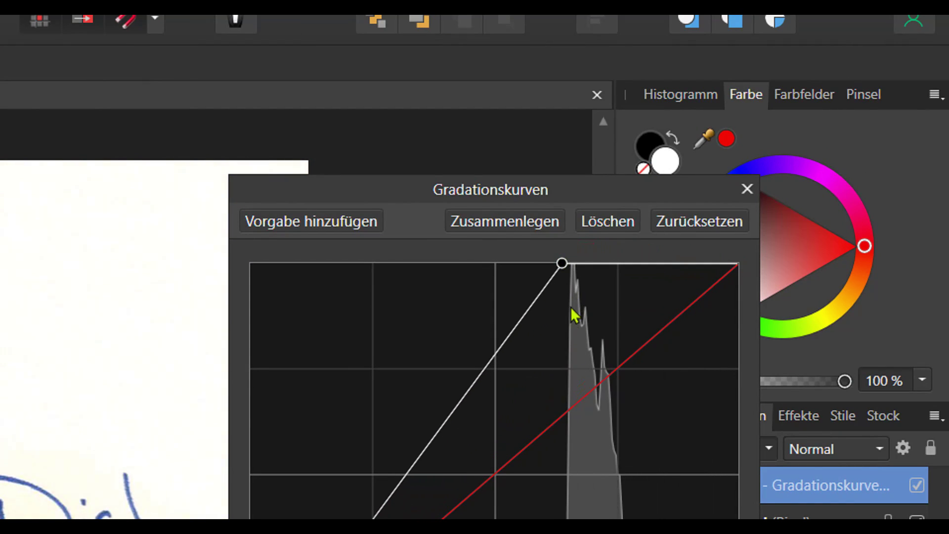
pyautogui.moveTo(565, 261); pyautogui.dragTo(567, 261)
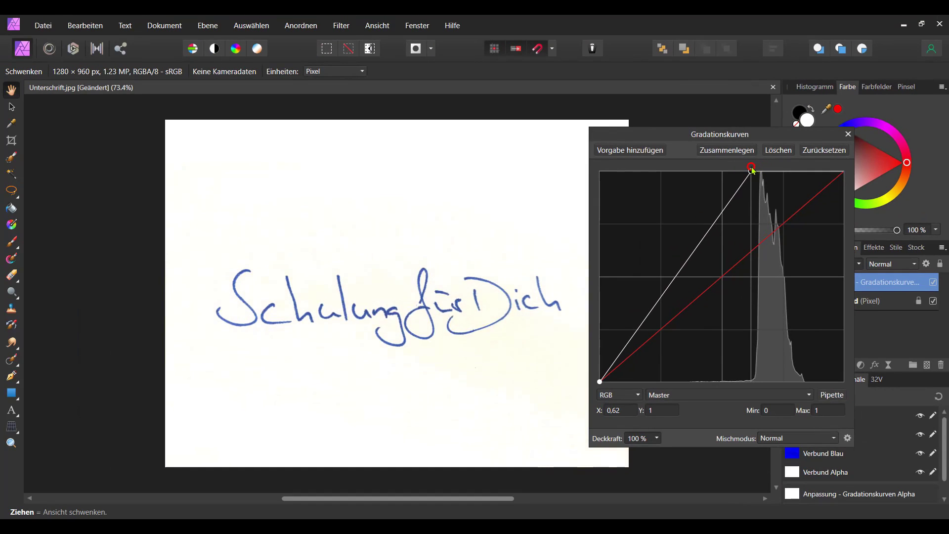
pyautogui.moveTo(758, 171); pyautogui.dragTo(757, 171)
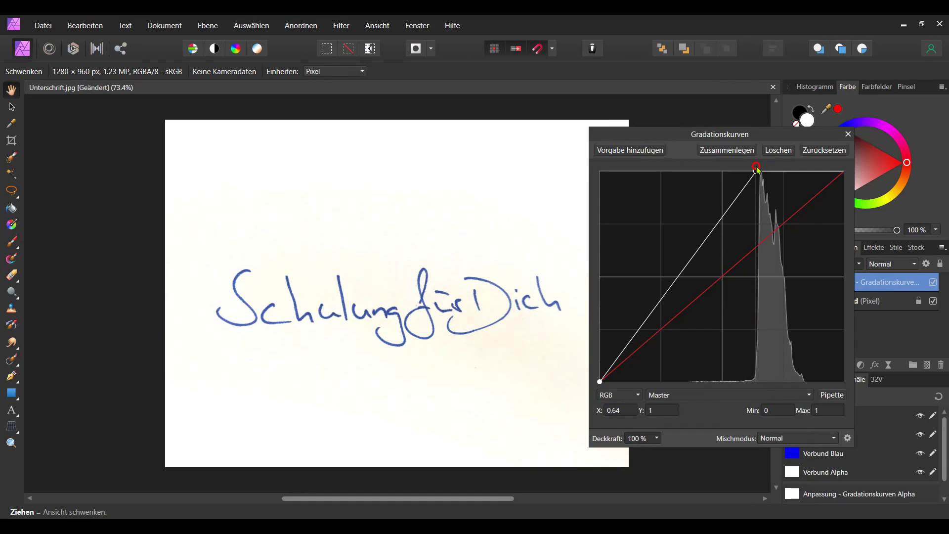
pyautogui.moveTo(757, 169)
pyautogui.mouseDown()
pyautogui.moveTo(766, 168)
pyautogui.moveTo(678, 162)
pyautogui.moveTo(752, 158)
pyautogui.mouseUp()
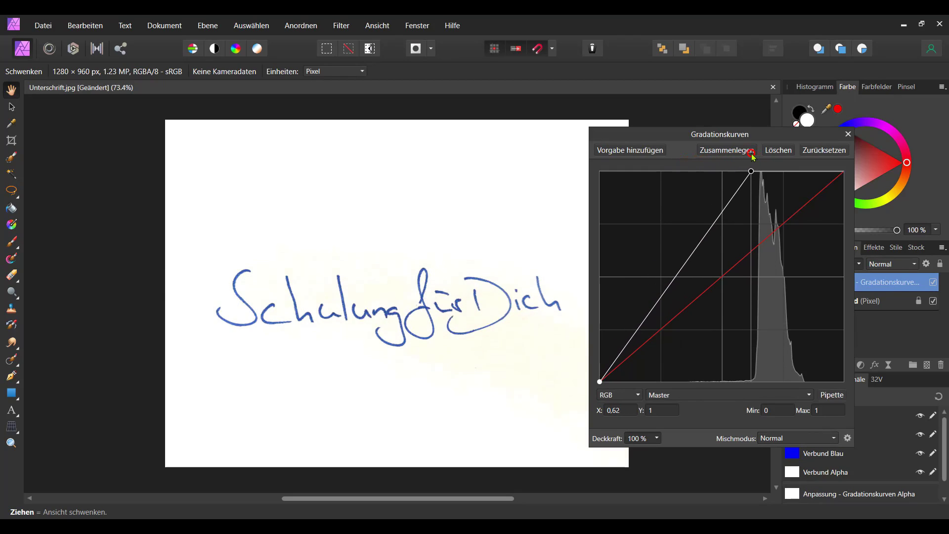
pyautogui.moveTo(778, 142)
pyautogui.mouseDown()
pyautogui.moveTo(878, 151)
pyautogui.moveTo(809, 154)
pyautogui.mouseUp()
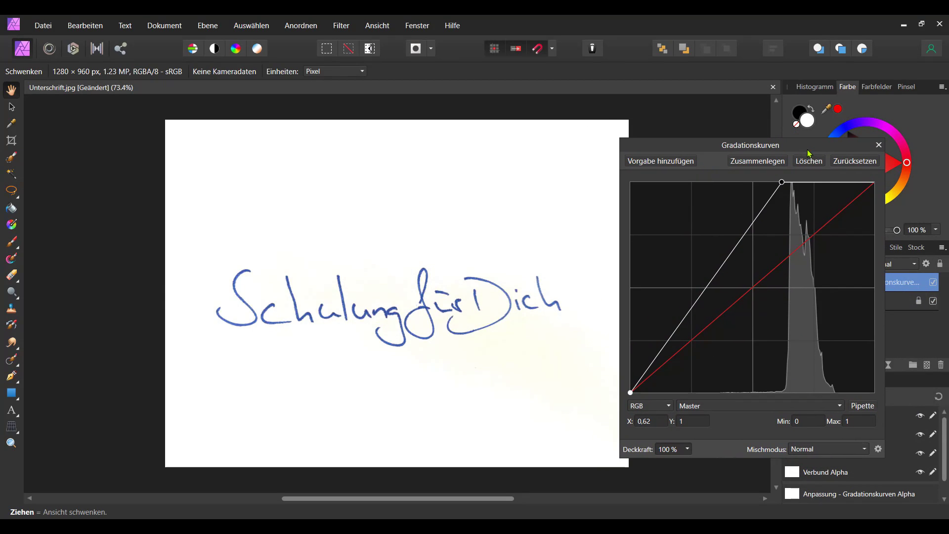
pyautogui.moveTo(743, 145); pyautogui.dragTo(722, 134)
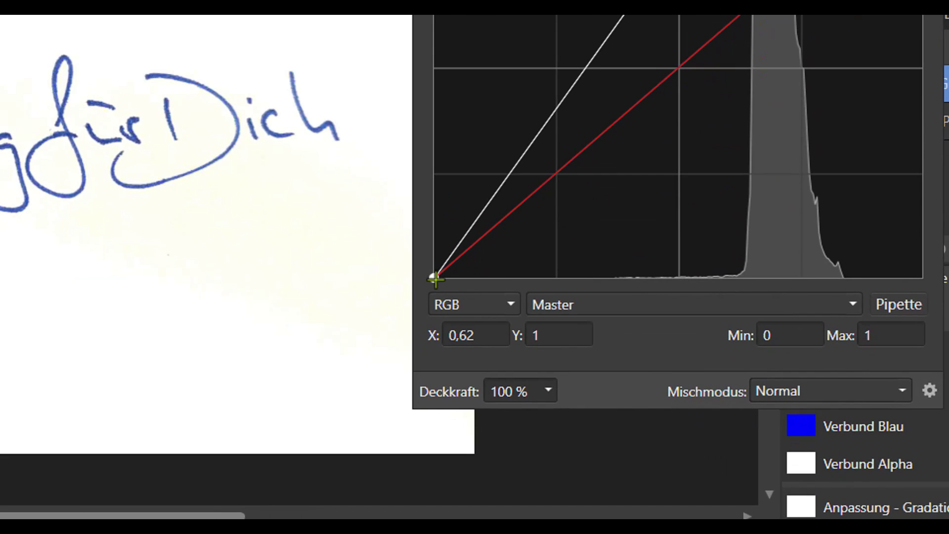
pyautogui.click(609, 379)
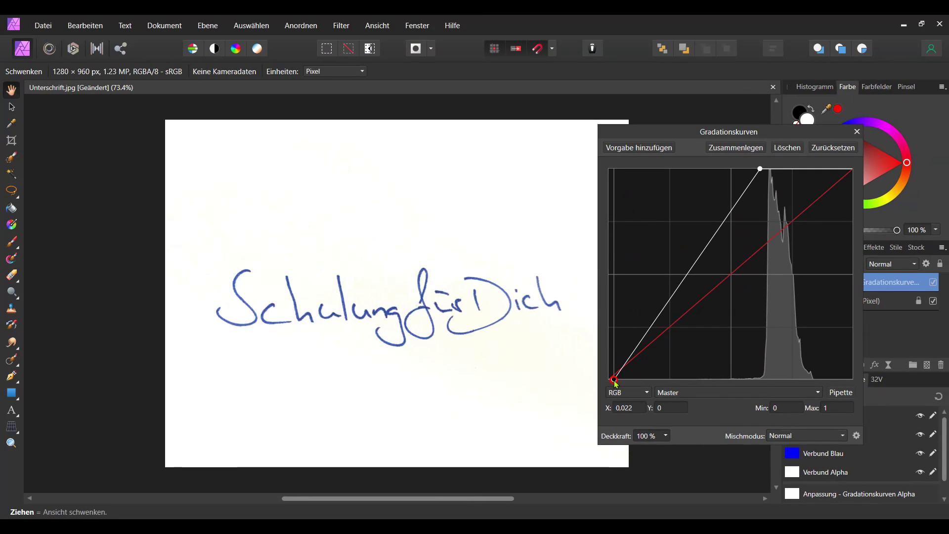
# Move the curve's black point right to about 0.069 and close the Gradationskurven settings
pyautogui.moveTo(609, 380)
pyautogui.mouseDown()
pyautogui.moveTo(694, 379)
pyautogui.moveTo(611, 387)
pyautogui.moveTo(627, 387)
pyautogui.mouseUp()
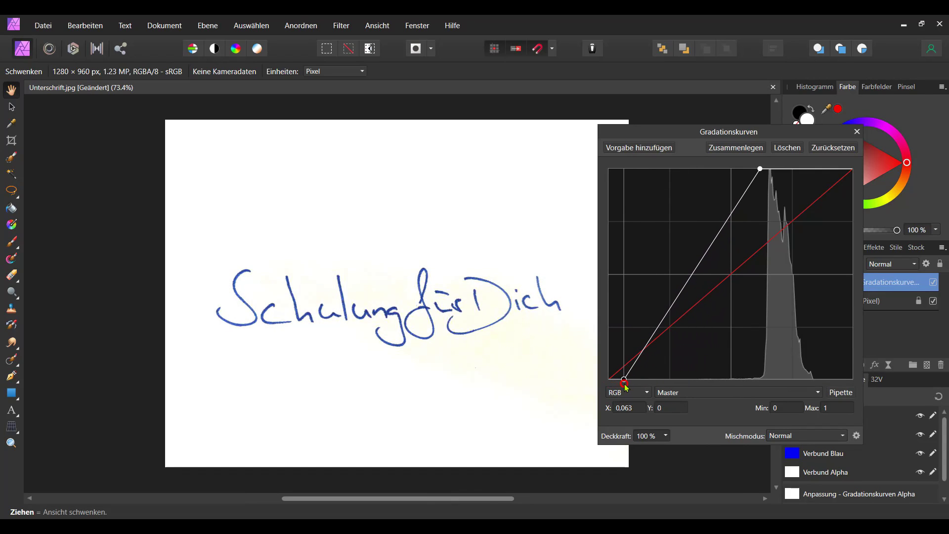
pyautogui.moveTo(625, 386); pyautogui.dragTo(626, 379)
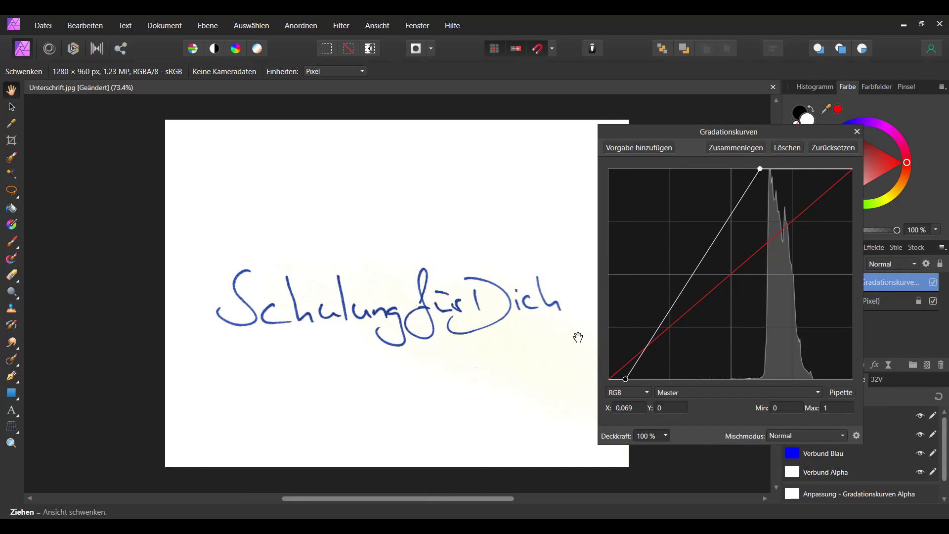
pyautogui.moveTo(718, 131)
pyautogui.mouseDown()
pyautogui.moveTo(750, 132)
pyautogui.moveTo(698, 143)
pyautogui.mouseUp()
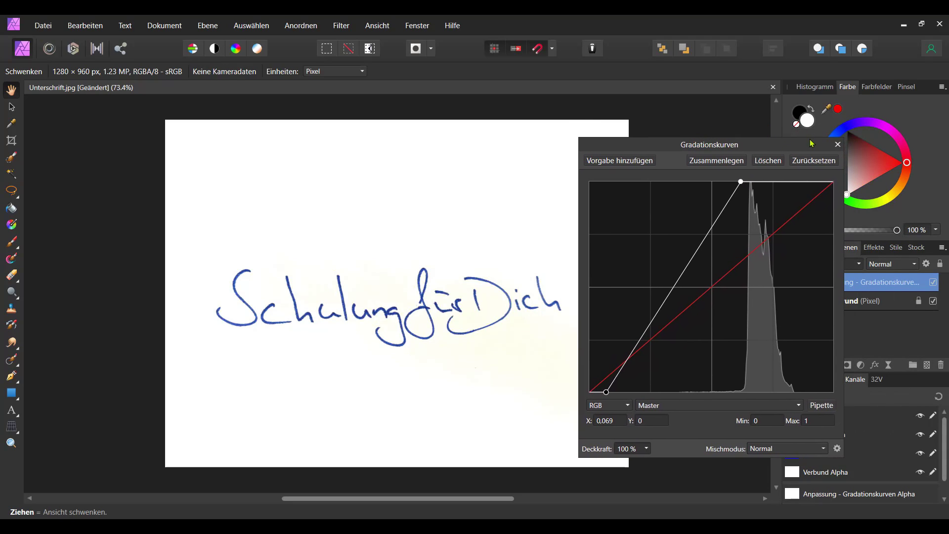
pyautogui.click(837, 146)
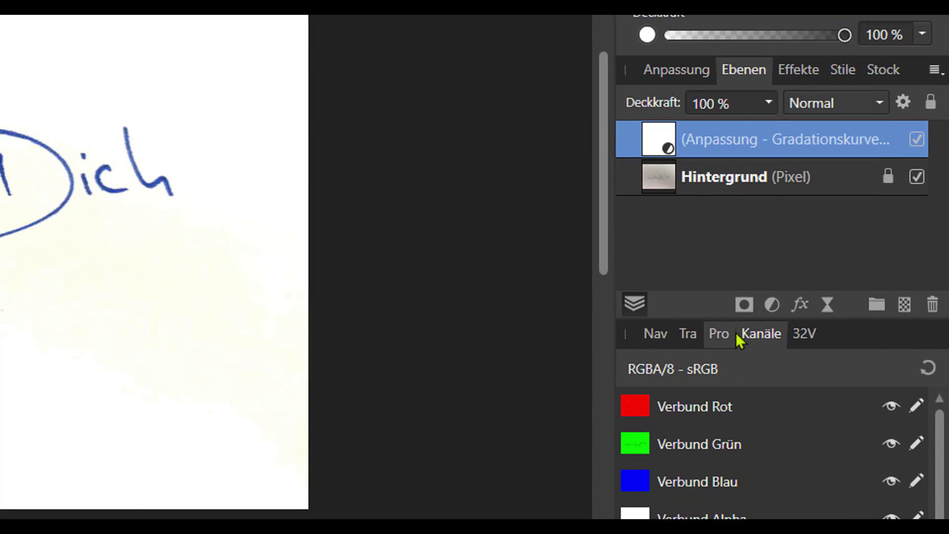
# Show the Kanäle panel and display only the Verbund Rot channel
pyautogui.click(691, 334)
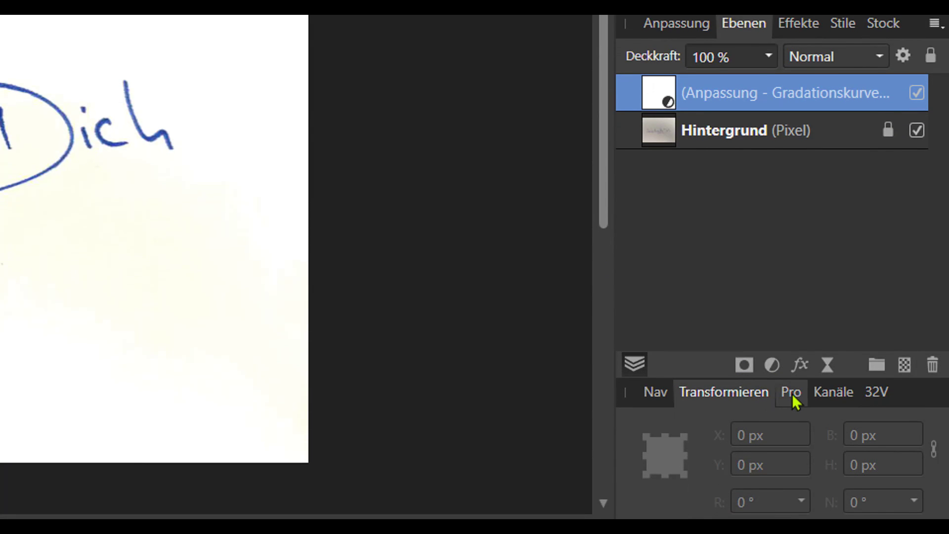
pyautogui.click(792, 393)
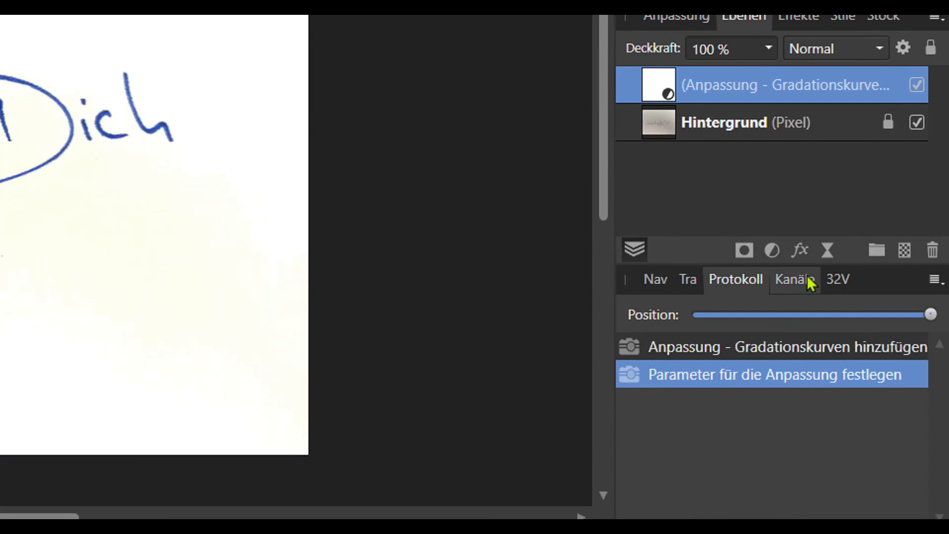
pyautogui.click(794, 281)
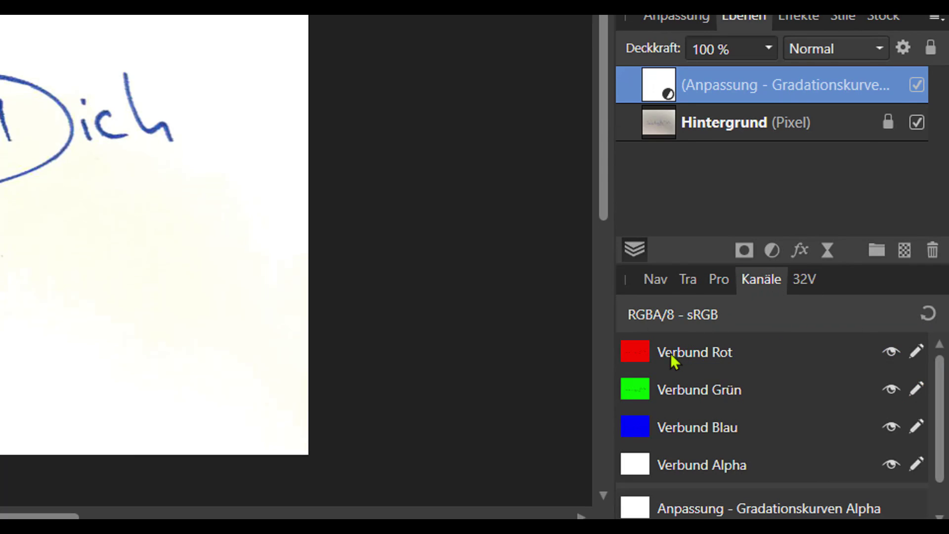
pyautogui.click(693, 353)
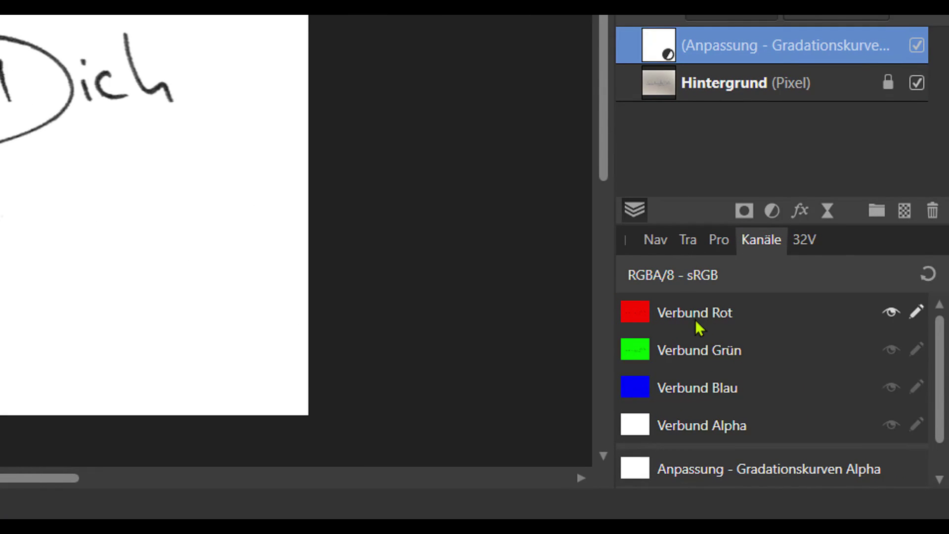
pyautogui.rightClick(712, 317)
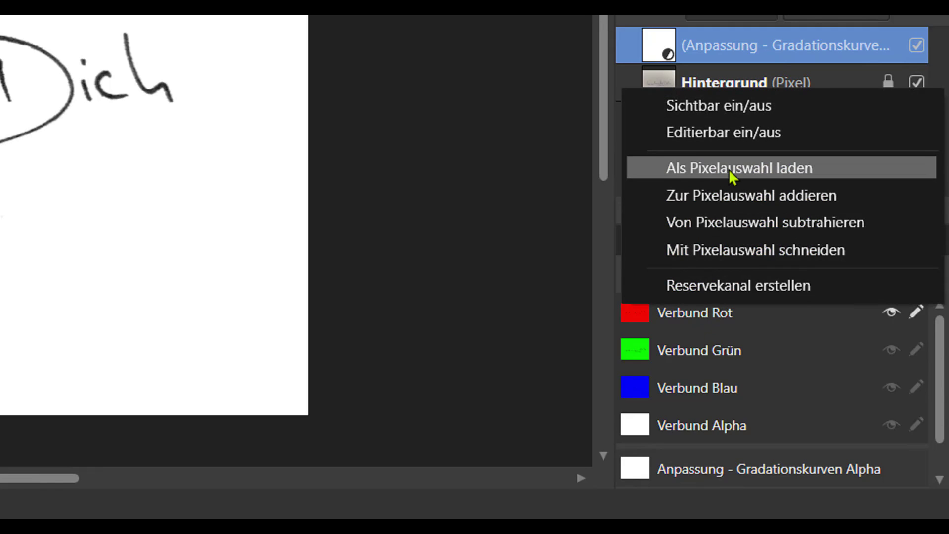
# Load Verbund Rot as a pixel selection and invert it to cover only the signature
pyautogui.click(731, 169)
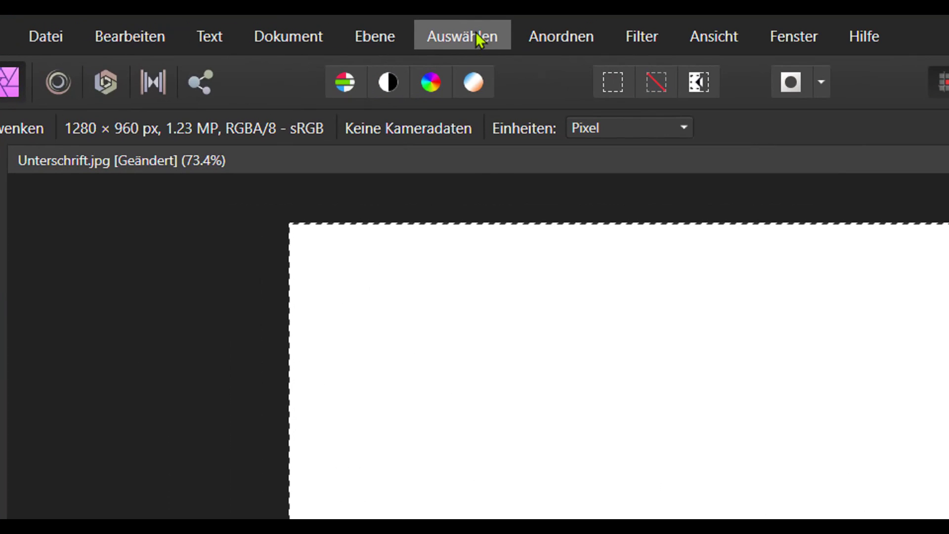
pyautogui.click(478, 39)
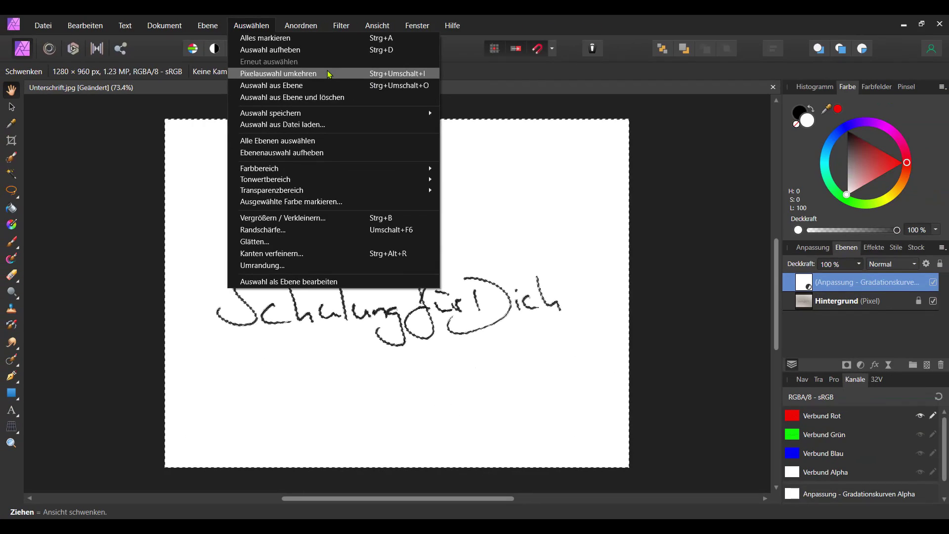
pyautogui.click(329, 74)
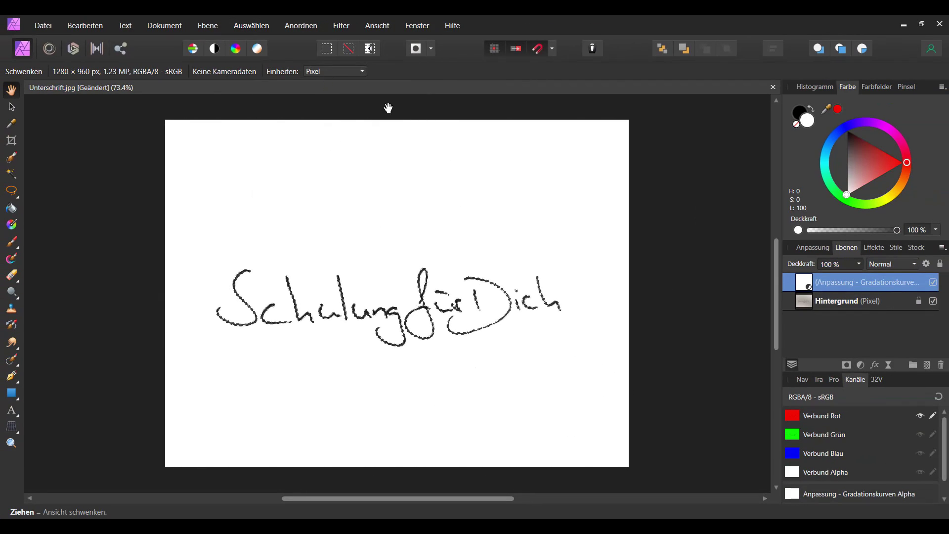
# Reset the channels to full colour and hide both the Curves and background layers
pyautogui.scroll(1, 364, 318)
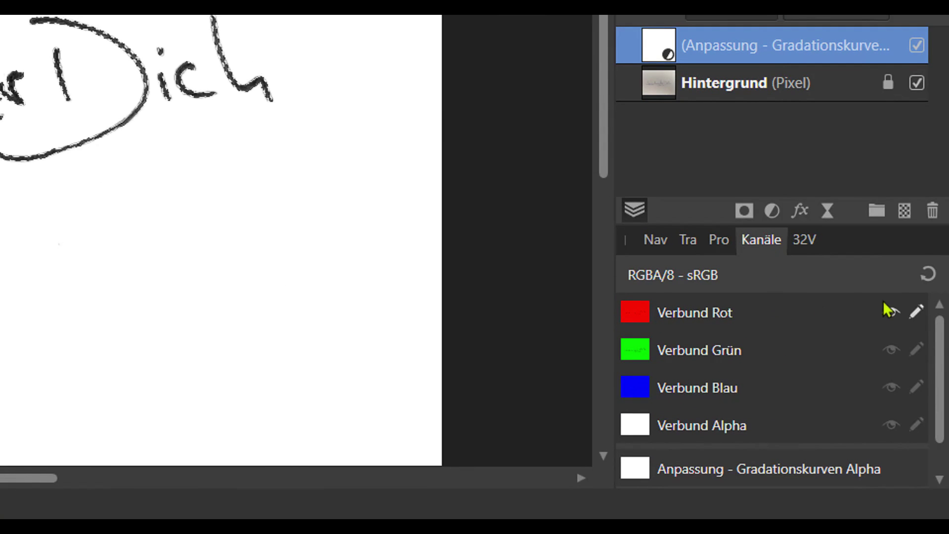
pyautogui.click(929, 275)
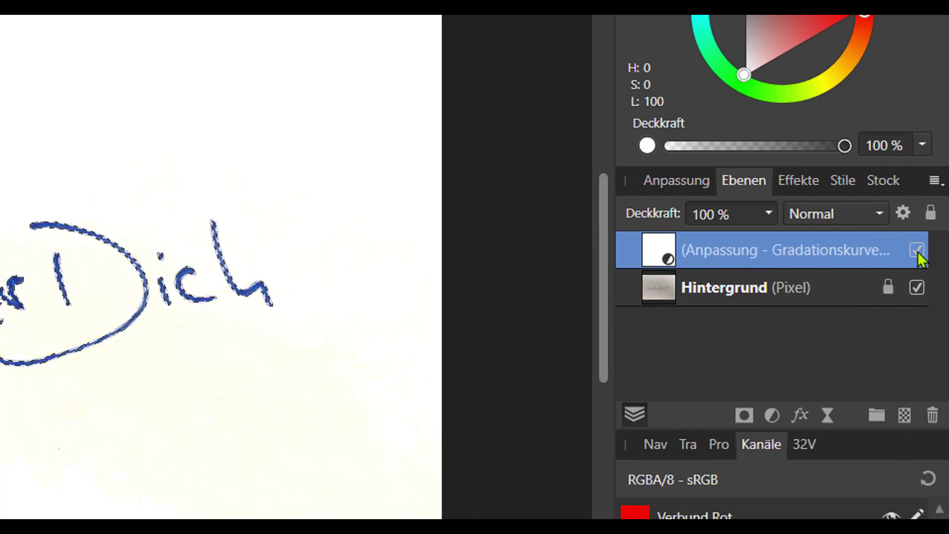
pyautogui.click(917, 250)
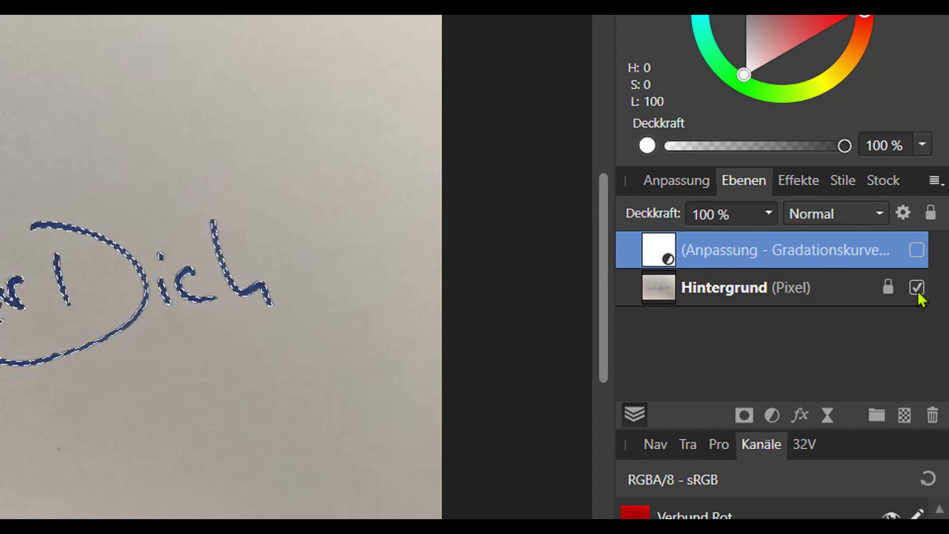
pyautogui.click(917, 288)
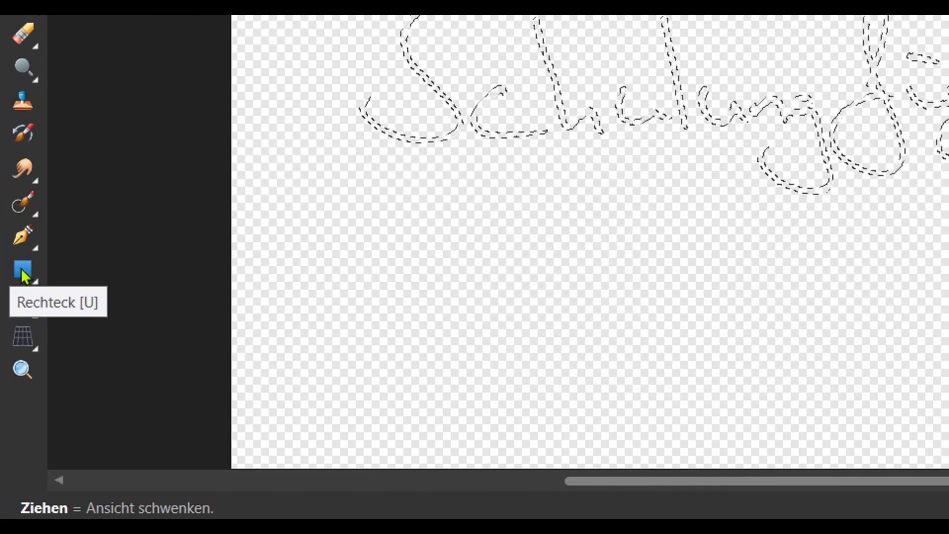
# Draw a dark blue rectangle over the whole signature and mask it to the selection
pyautogui.click(23, 271)
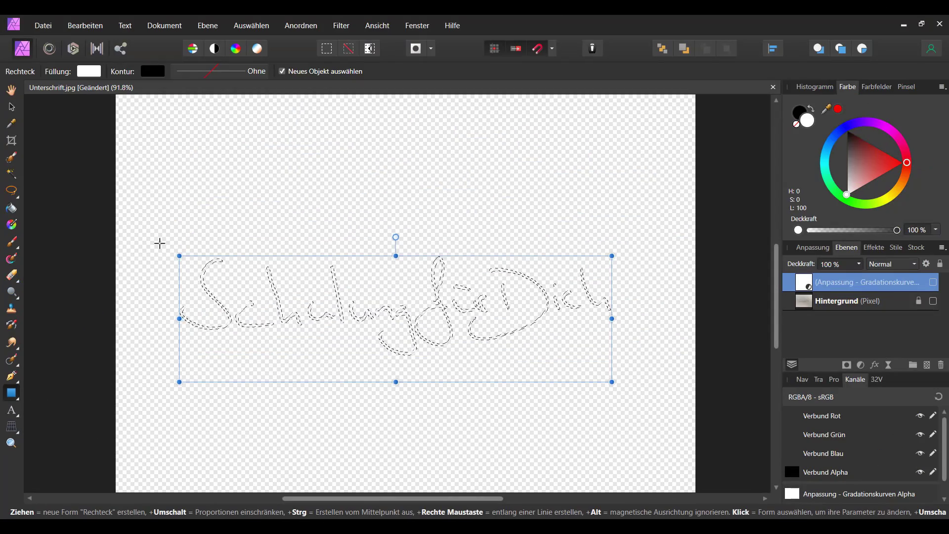
pyautogui.moveTo(159, 243); pyautogui.dragTo(639, 365)
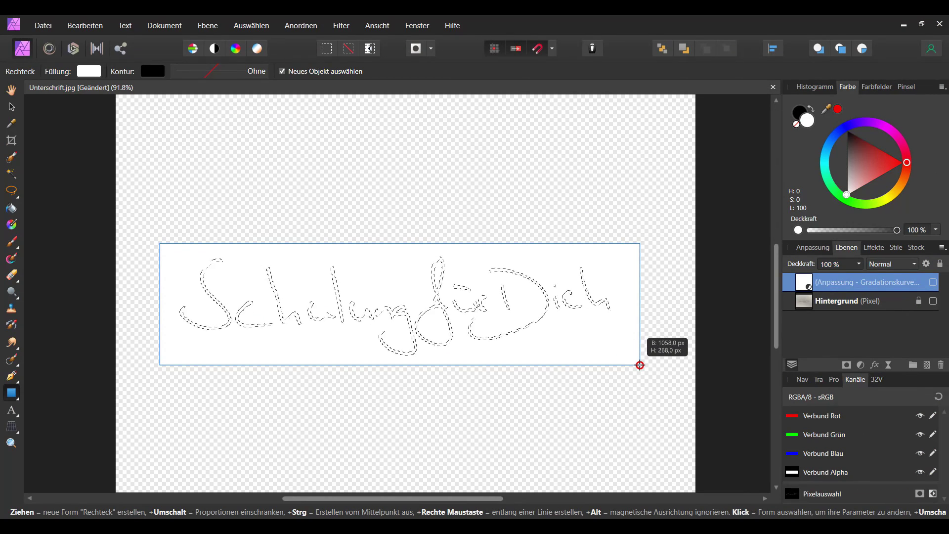
pyautogui.moveTo(639, 365); pyautogui.dragTo(640, 365)
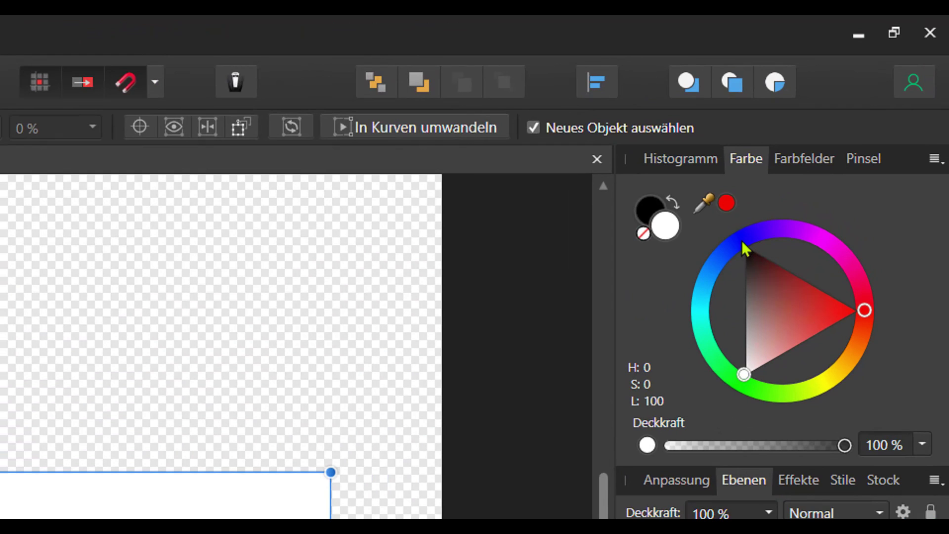
pyautogui.moveTo(737, 254); pyautogui.dragTo(734, 243)
pyautogui.click(742, 295)
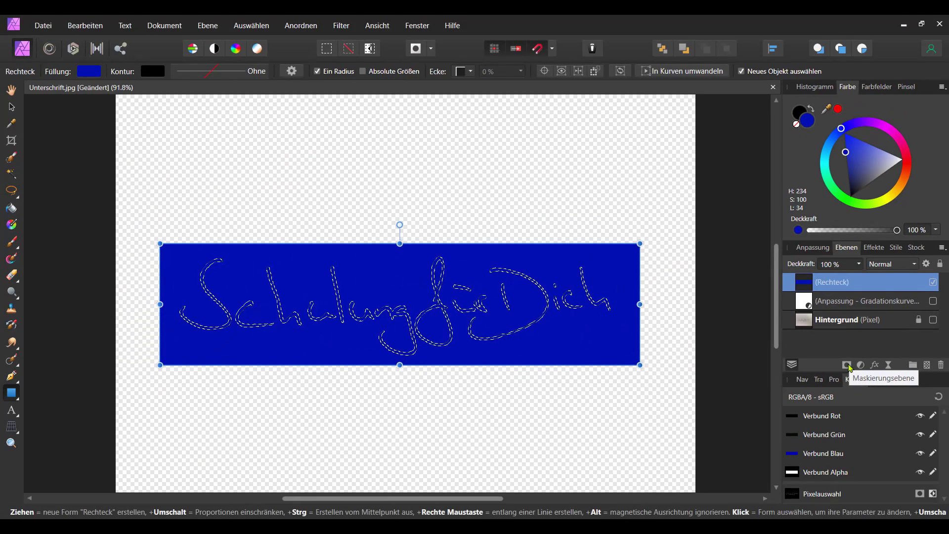
pyautogui.click(850, 369)
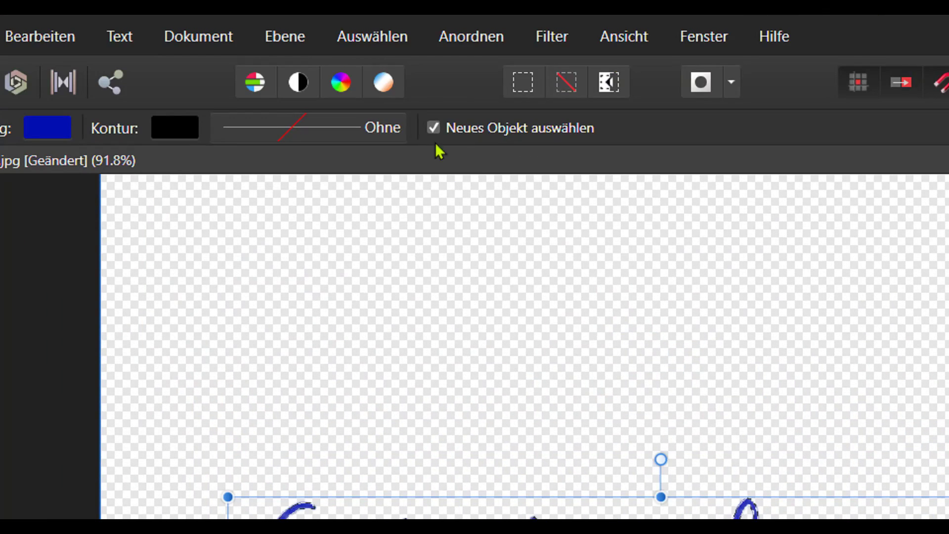
# Clear the signature selection with Auswählen > Auswahl aufheben
pyautogui.click(255, 27)
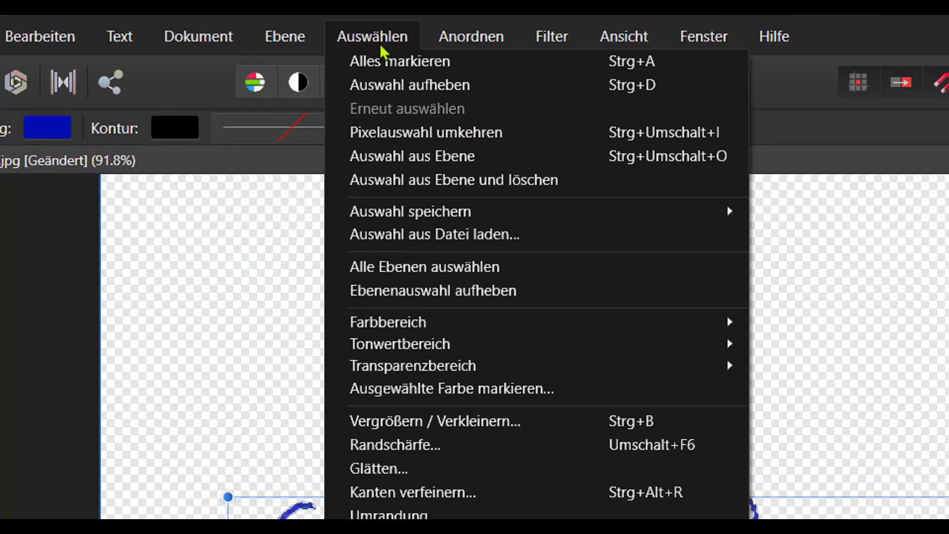
pyautogui.click(407, 89)
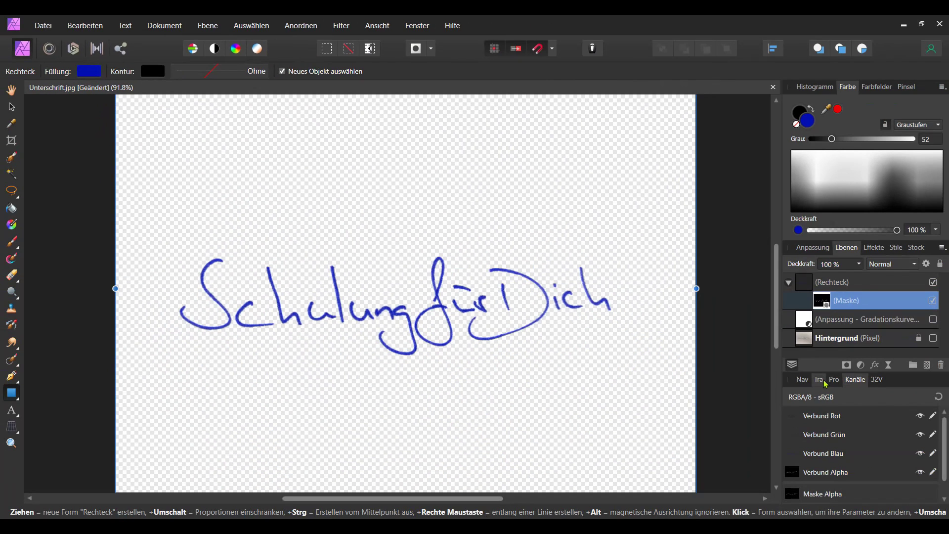
pyautogui.scroll(-2, 546, 387)
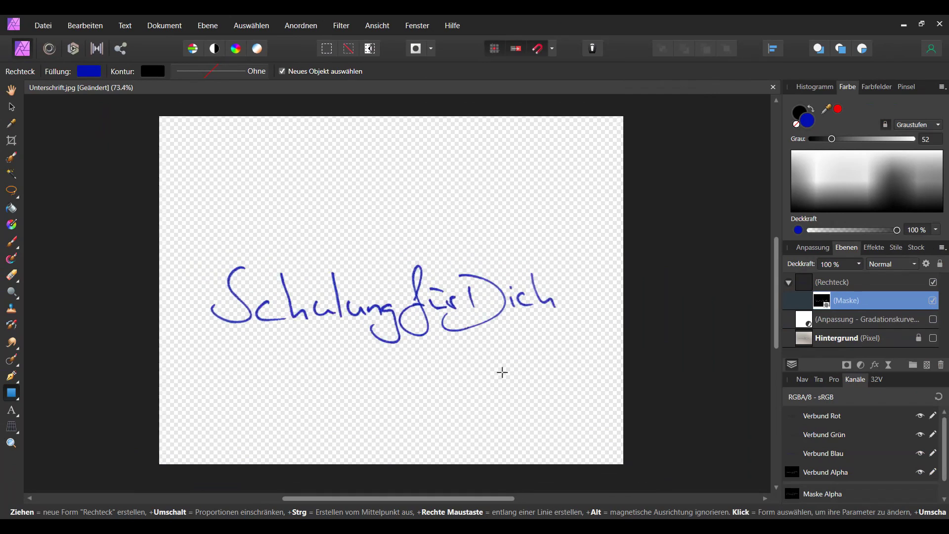
pyautogui.scroll(2, 494, 384)
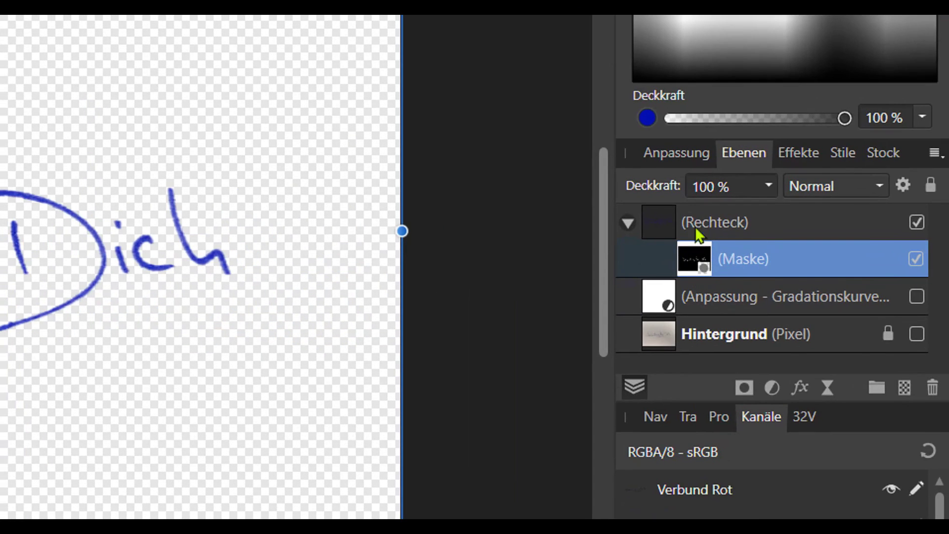
# Nest the mask in the Rechteck layer and set the signature colour to blue H 237, S 100, L 32
pyautogui.moveTo(812, 285); pyautogui.dragTo(826, 286)
pyautogui.moveTo(705, 229); pyautogui.dragTo(672, 230)
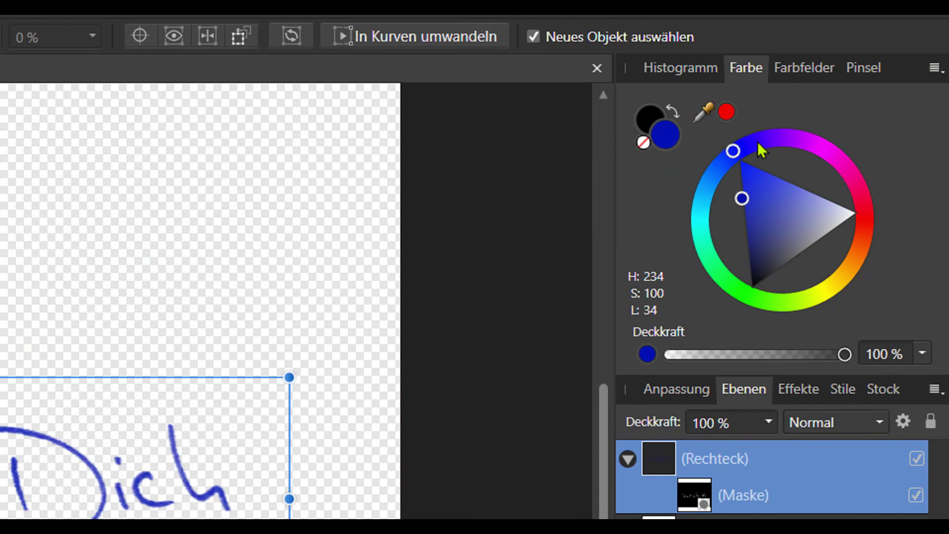
pyautogui.moveTo(760, 143)
pyautogui.mouseDown()
pyautogui.moveTo(895, 147)
pyautogui.moveTo(919, 191)
pyautogui.mouseUp()
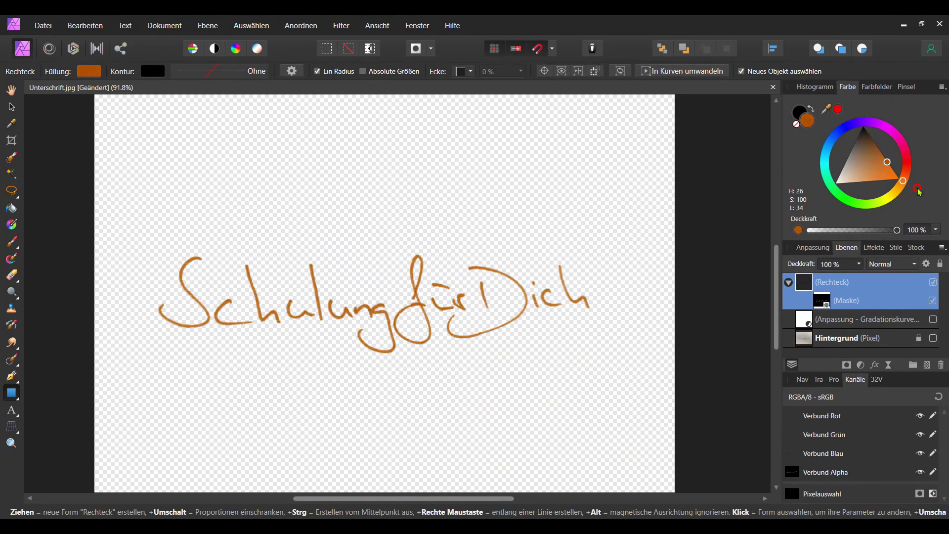
pyautogui.moveTo(888, 162); pyautogui.dragTo(871, 127)
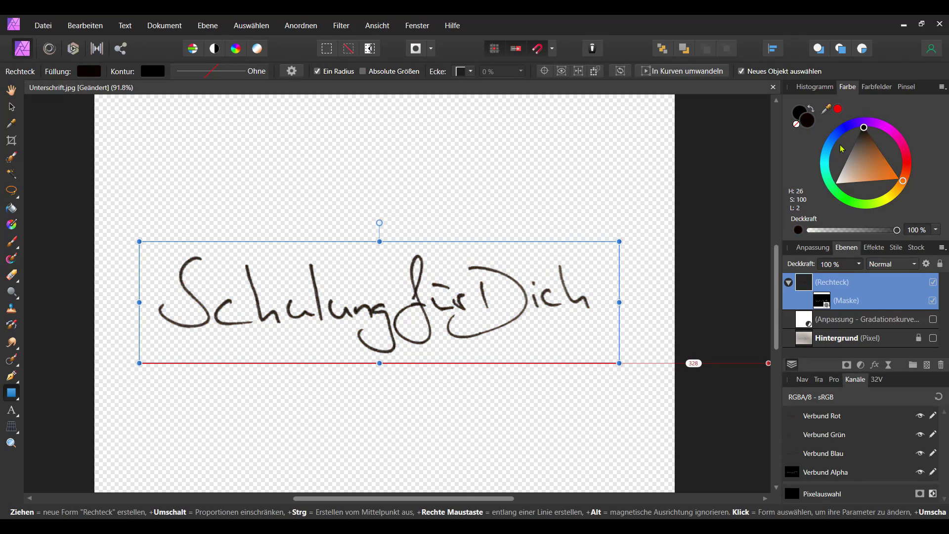
pyautogui.click(910, 159)
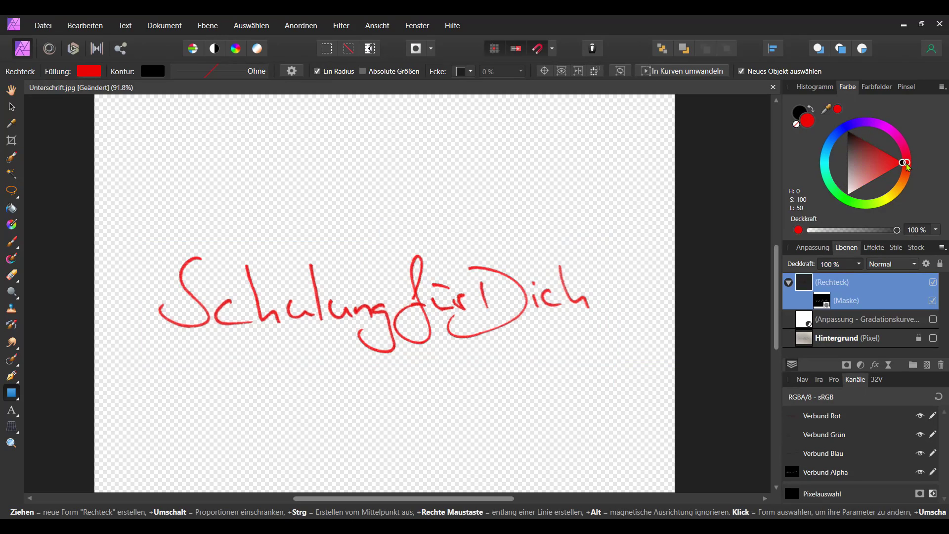
pyautogui.click(844, 135)
pyautogui.click(845, 156)
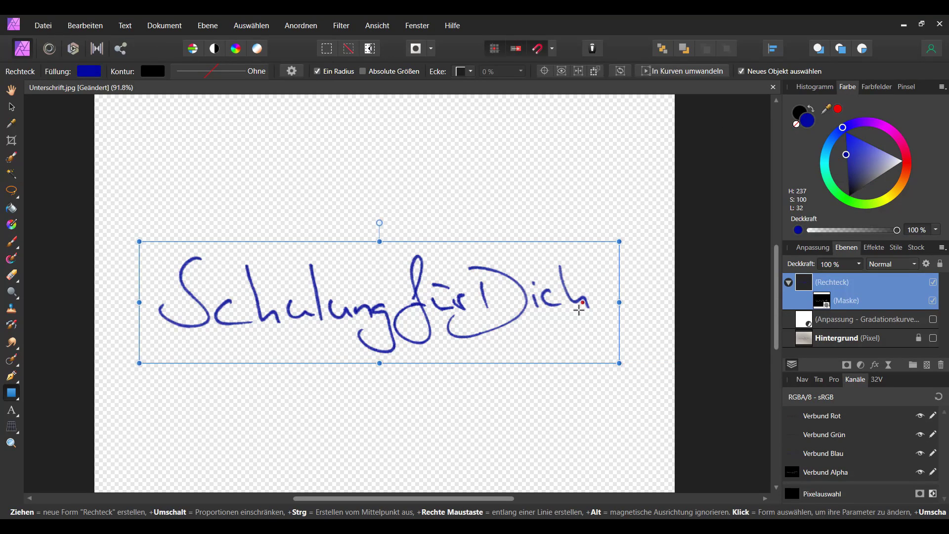
pyautogui.scroll(-1, 495, 341)
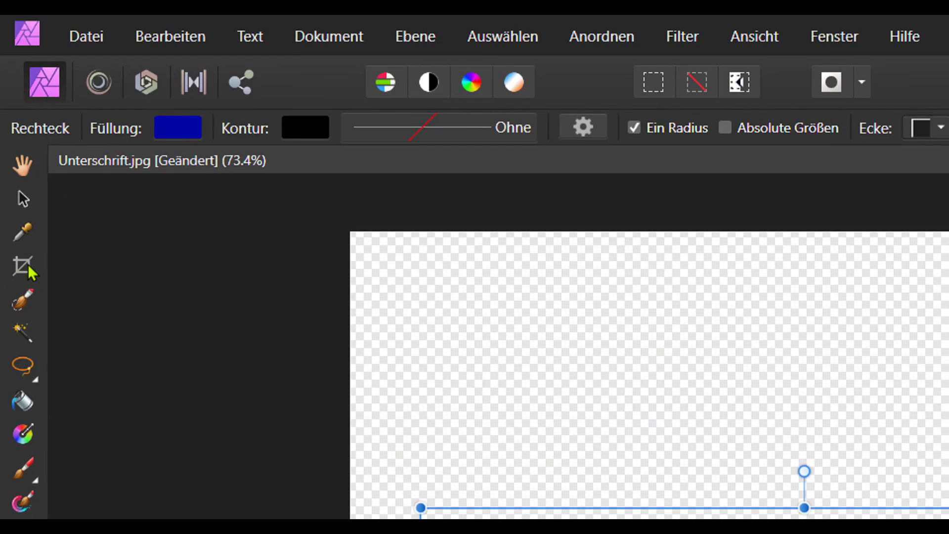
# Crop the canvas tightly around the blue signature to 1084 × 370 px
pyautogui.click(12, 141)
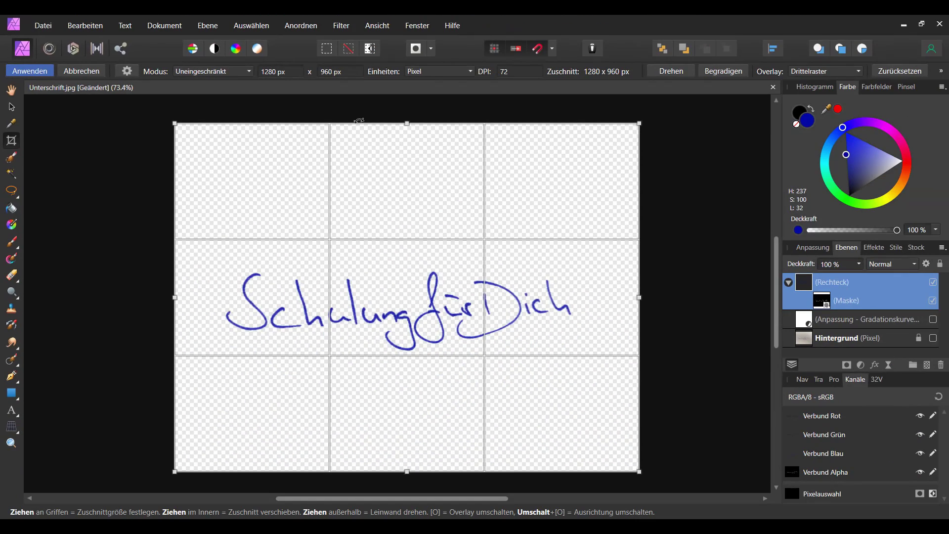
pyautogui.moveTo(405, 124); pyautogui.dragTo(405, 219)
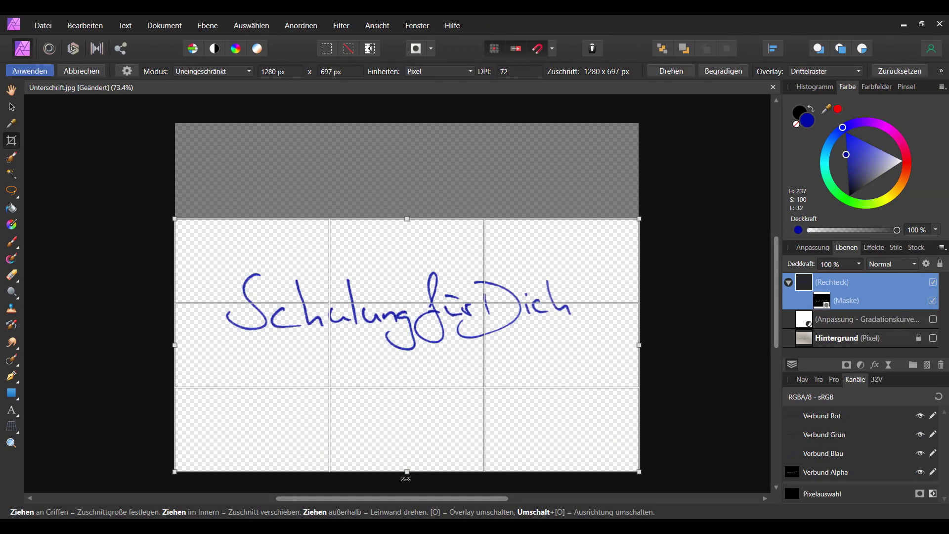
pyautogui.moveTo(406, 478); pyautogui.dragTo(407, 390)
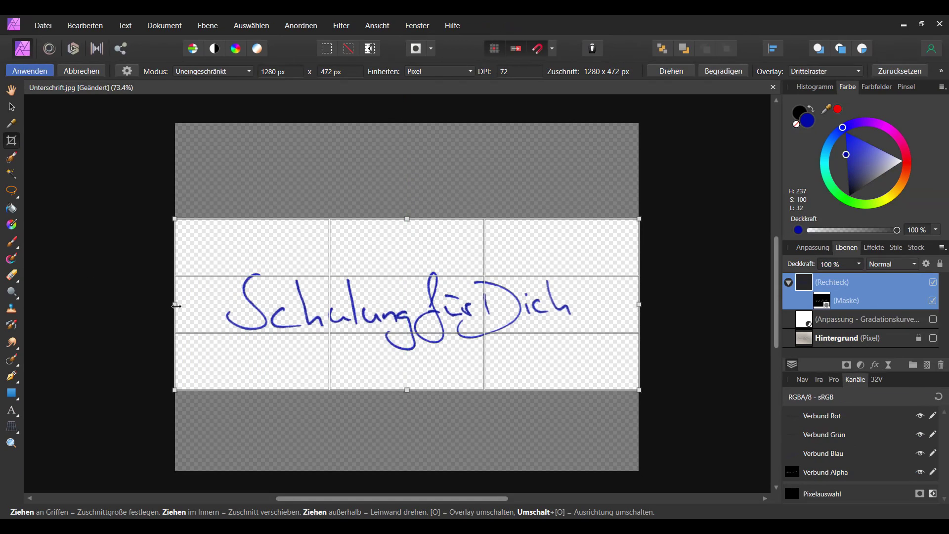
pyautogui.moveTo(176, 305); pyautogui.dragTo(210, 306)
pyautogui.moveTo(640, 305)
pyautogui.mouseDown()
pyautogui.moveTo(589, 305)
pyautogui.moveTo(604, 305)
pyautogui.mouseUp()
pyautogui.moveTo(405, 219); pyautogui.dragTo(406, 231)
pyautogui.moveTo(408, 387); pyautogui.dragTo(410, 372)
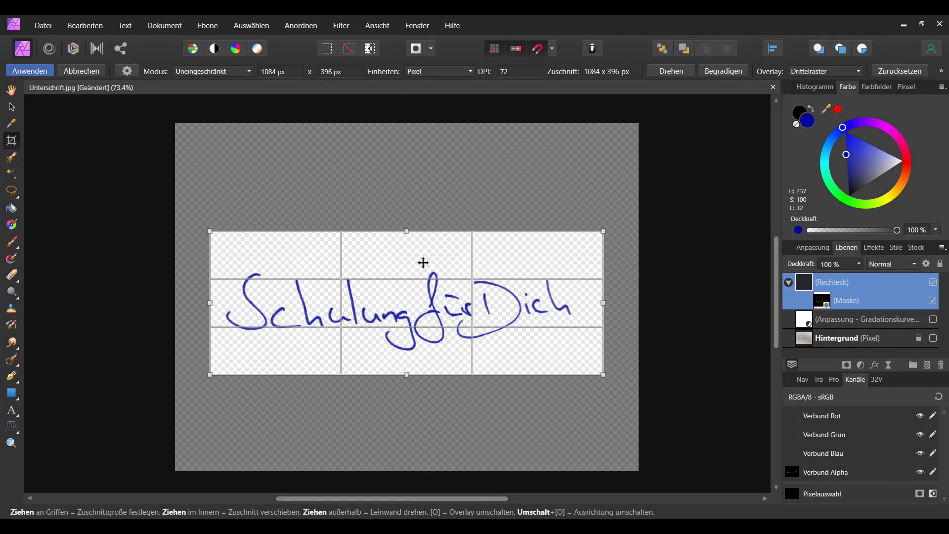
pyautogui.moveTo(409, 231); pyautogui.dragTo(408, 241)
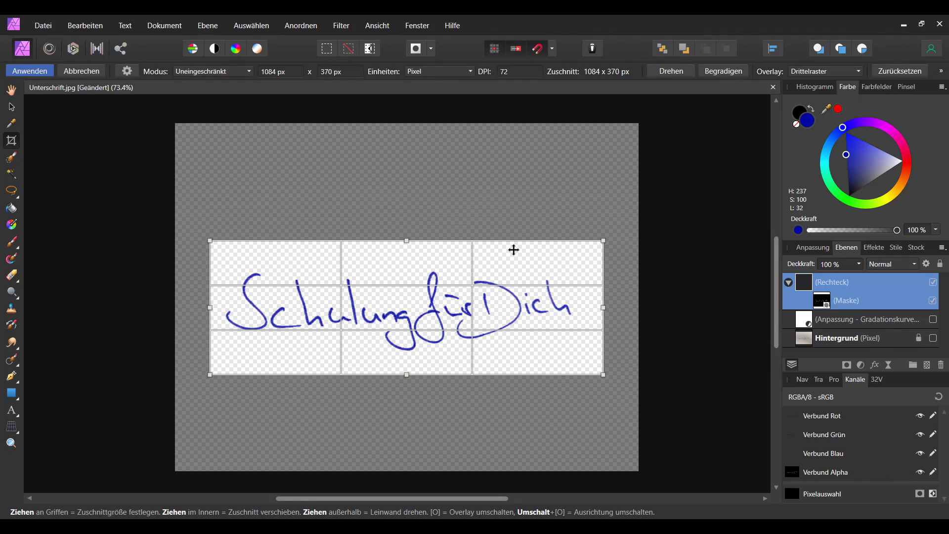
pyautogui.press('Return')
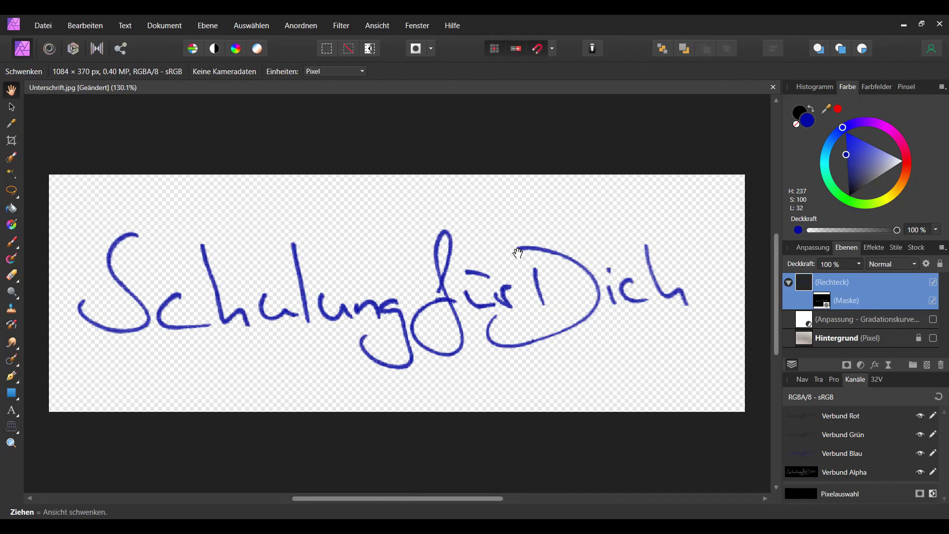
pyautogui.scroll(-2, 304, 253)
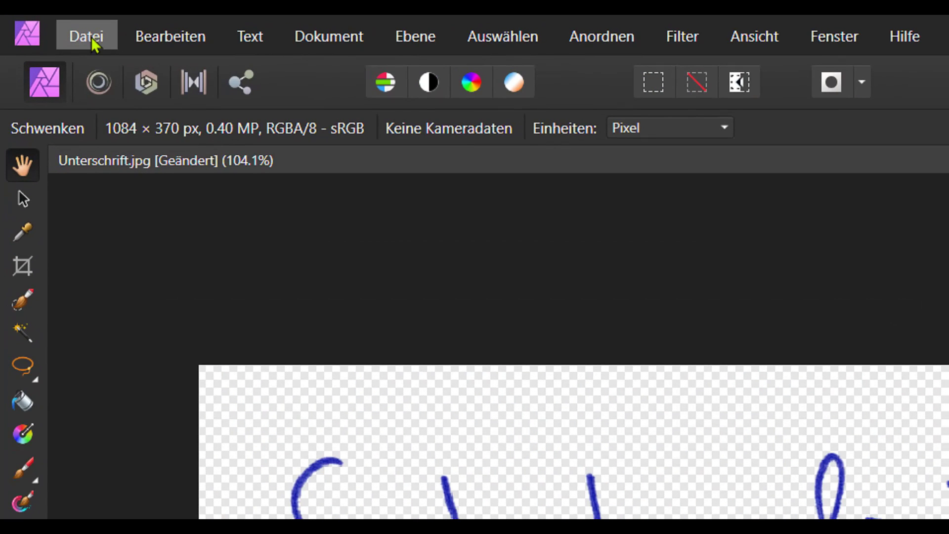
pyautogui.click(94, 45)
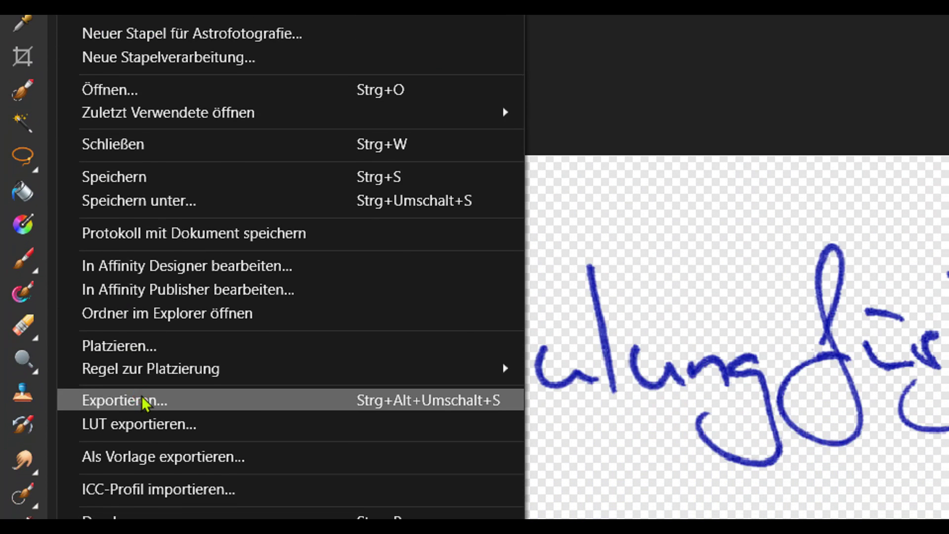
pyautogui.click(143, 396)
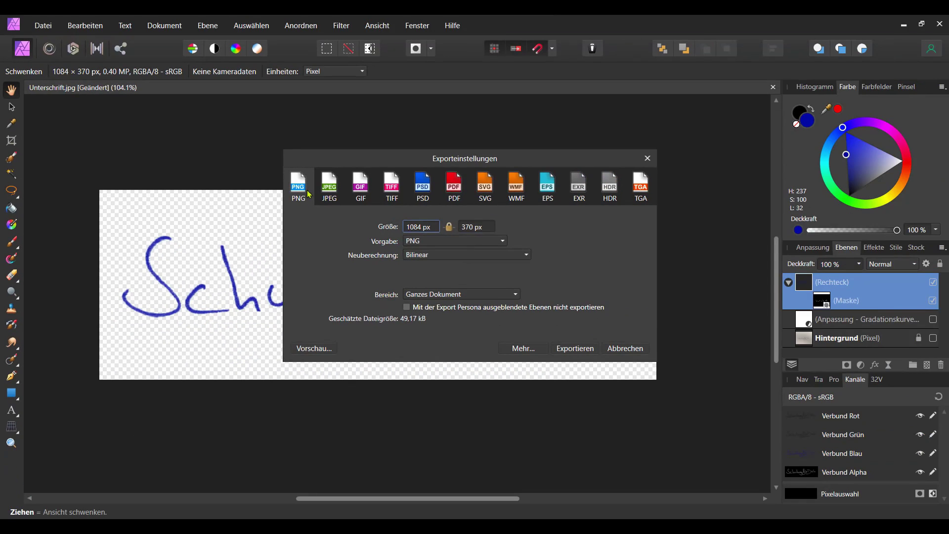
pyautogui.moveTo(418, 165); pyautogui.dragTo(545, 158)
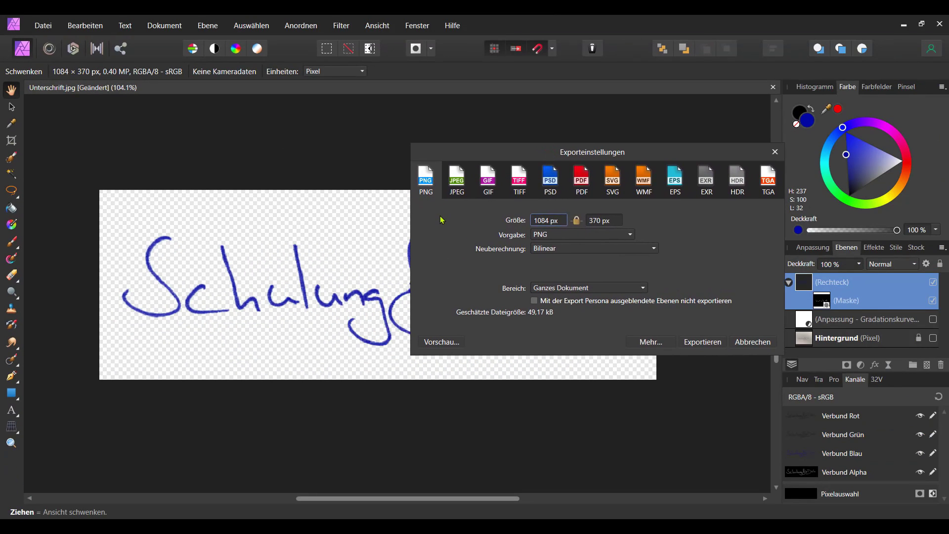
pyautogui.click(752, 344)
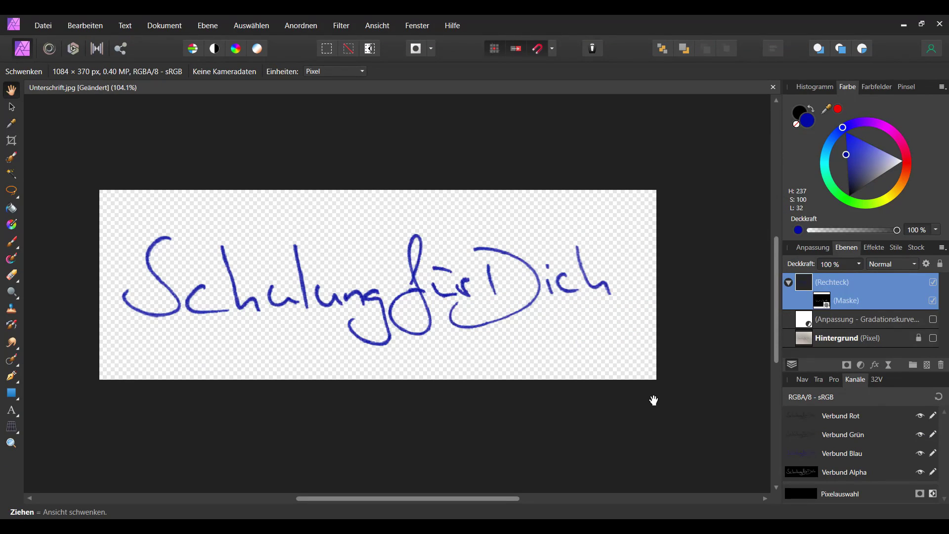